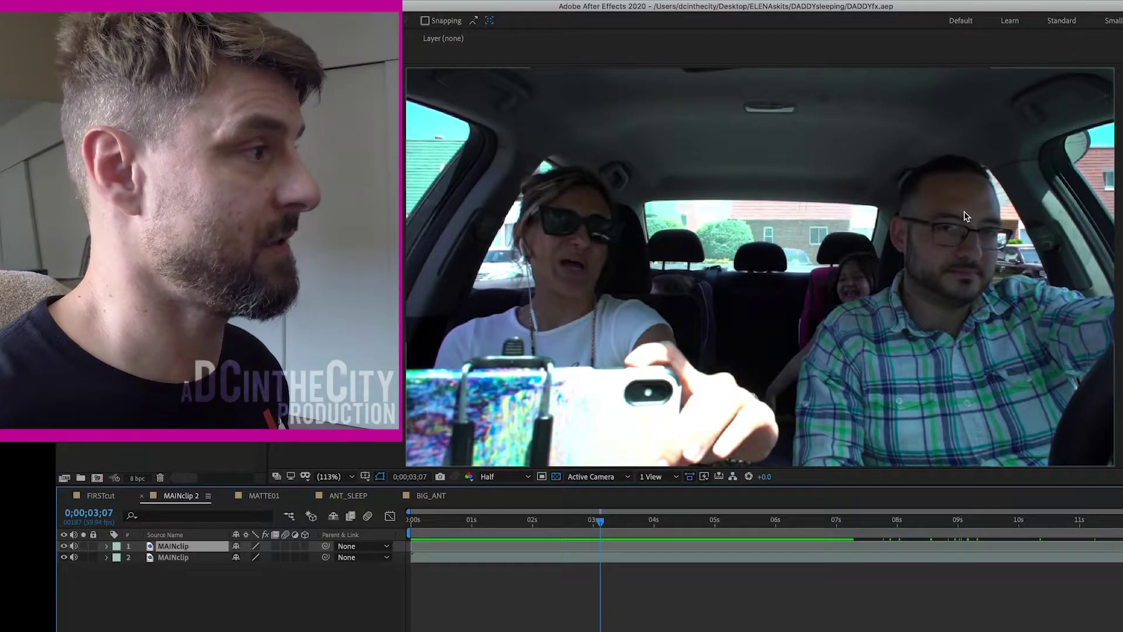
Play the car footage, then switch off HEADcover and BIG_ANT in FIRSTcut to expose the masked head
{"action": "key", "text": "space"}
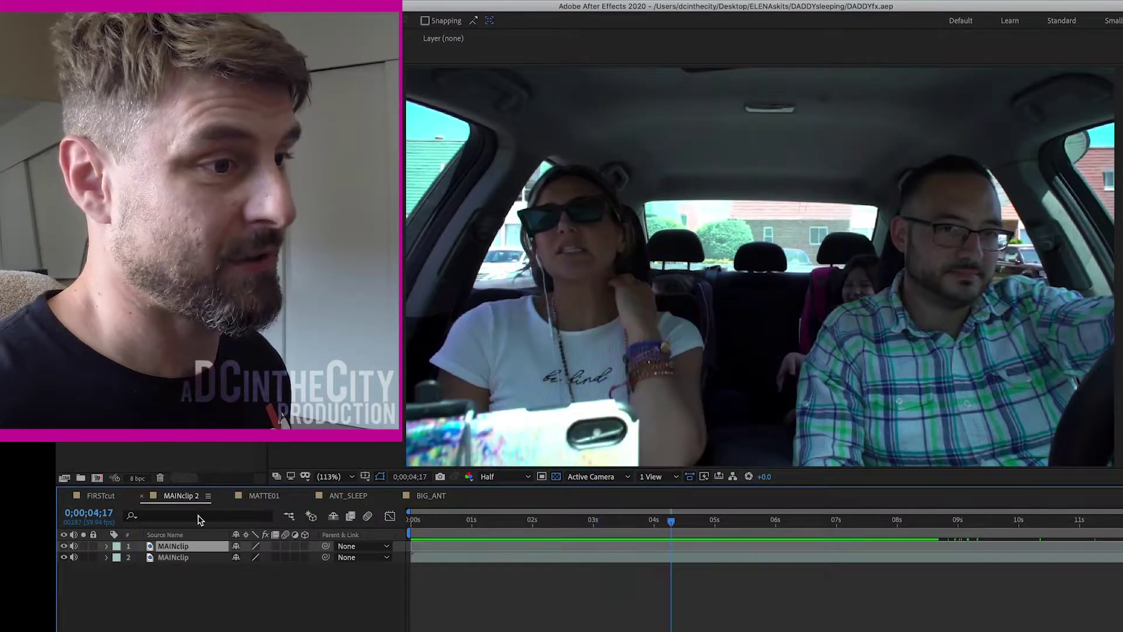
{"action": "left_click", "coordinate": [97, 496]}
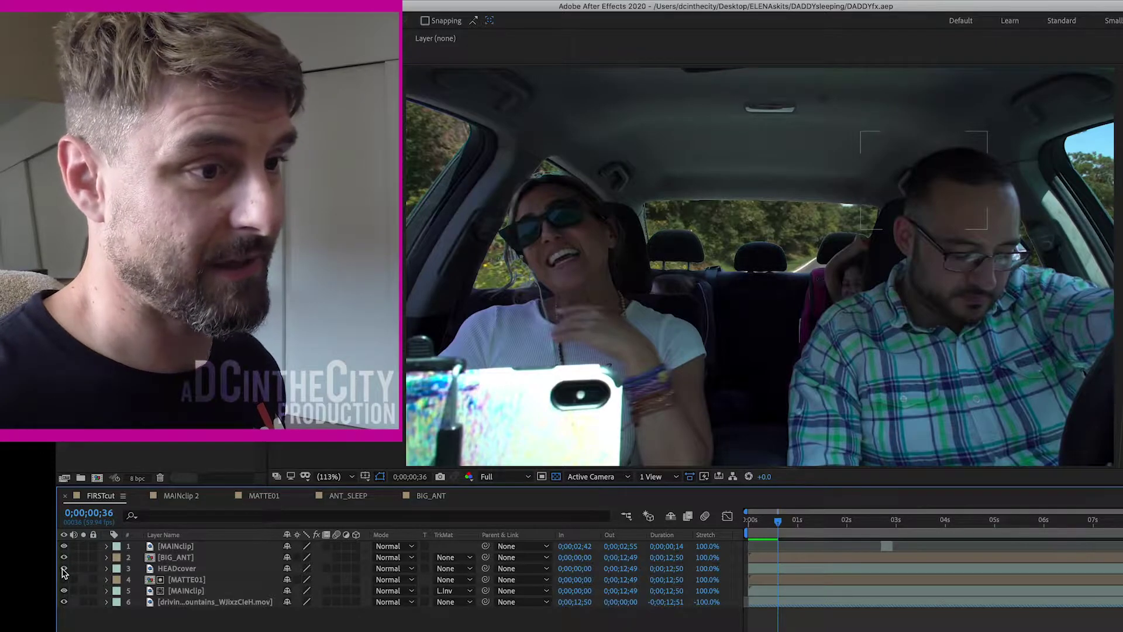
{"action": "left_click", "coordinate": [64, 569]}
{"action": "left_click", "coordinate": [65, 560]}
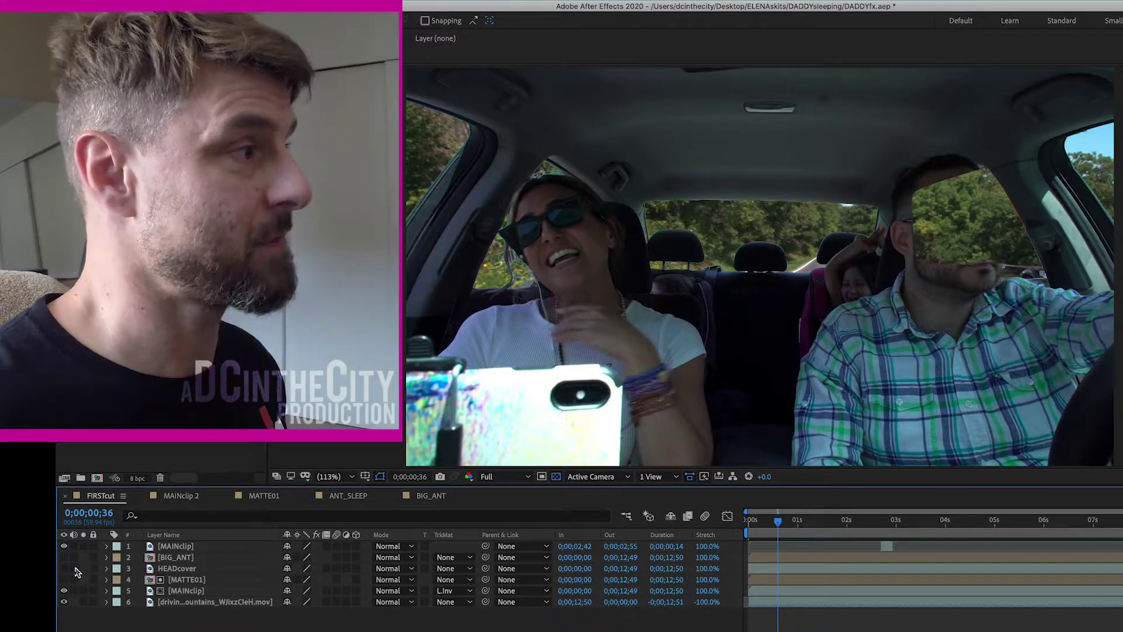
{"action": "left_click", "coordinate": [179, 496]}
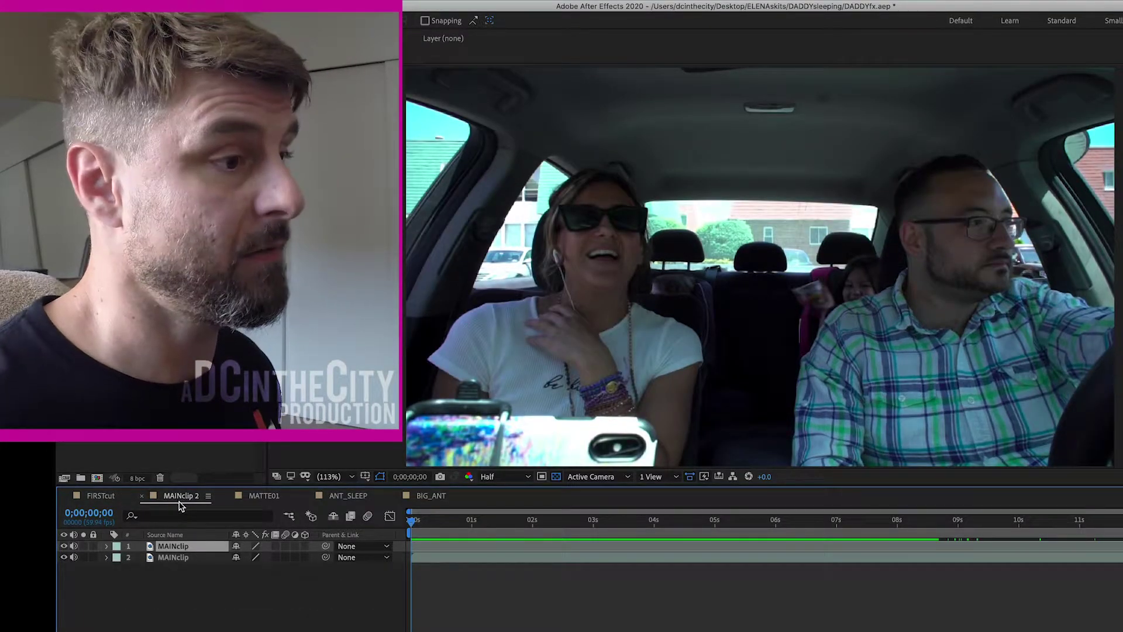
Scrub through the MAINclip 2 car footage twice, then bring up the MATTE01 matte composition
{"action": "left_click_drag", "start_coordinate": [411, 520], "coordinate": [386, 525]}
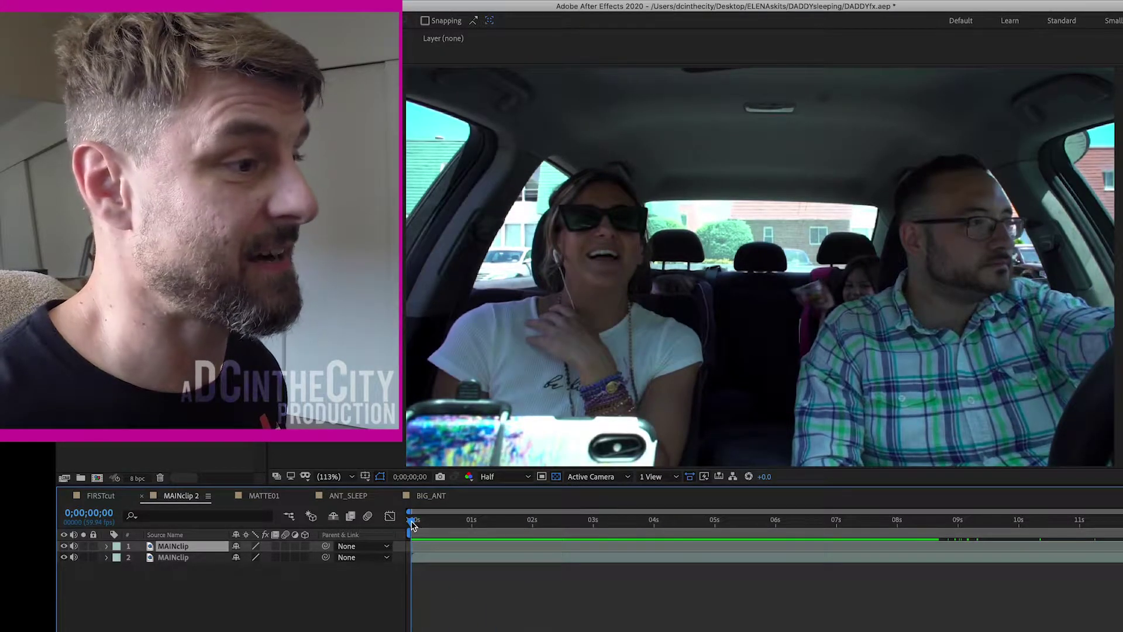
{"action": "left_click_drag", "start_coordinate": [413, 526], "coordinate": [389, 519]}
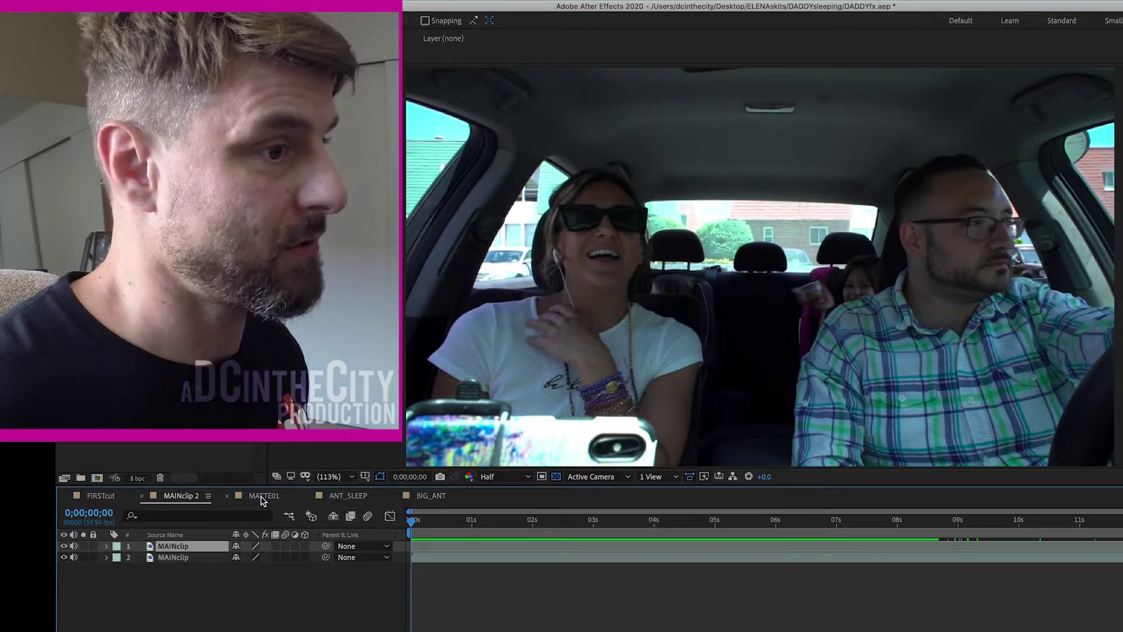
{"action": "left_click", "coordinate": [262, 500]}
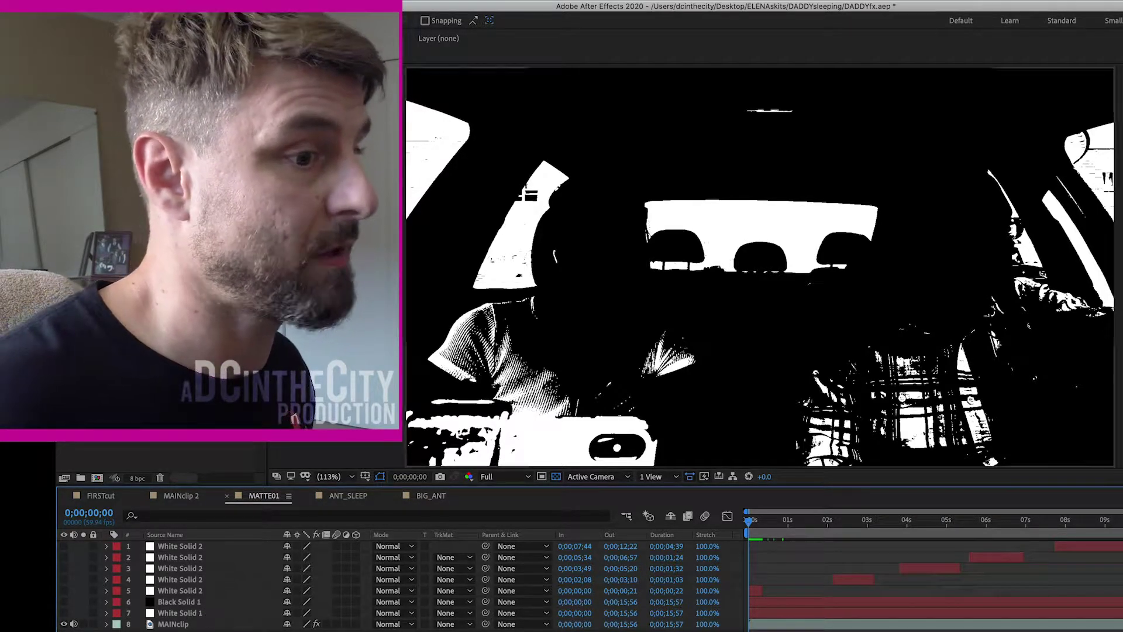
Switch on White Solid 1, solid layers 1–5 and Black Solid 1 in MATTE01
{"action": "left_click", "coordinate": [65, 613]}
{"action": "left_click_drag", "start_coordinate": [64, 590], "coordinate": [65, 545]}
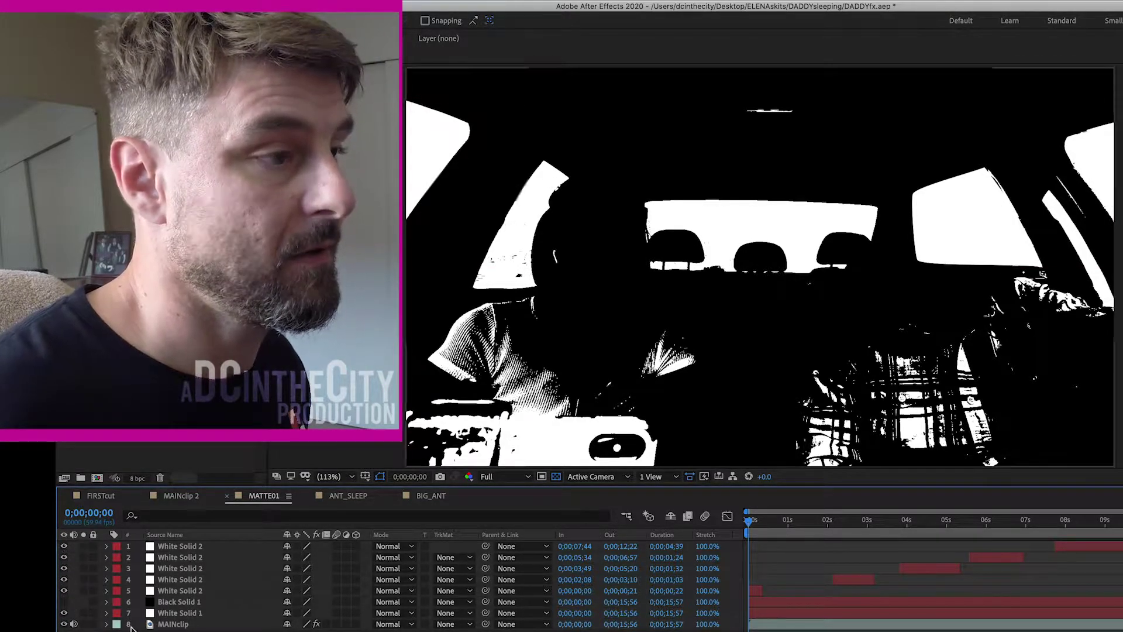
{"action": "left_click", "coordinate": [173, 613]}
{"action": "left_click", "coordinate": [171, 590]}
{"action": "left_click", "coordinate": [176, 579]}
Inspect the masks on White Solid 2 and Black Solid 1, then deselect all layers
{"action": "left_click", "coordinate": [64, 601]}
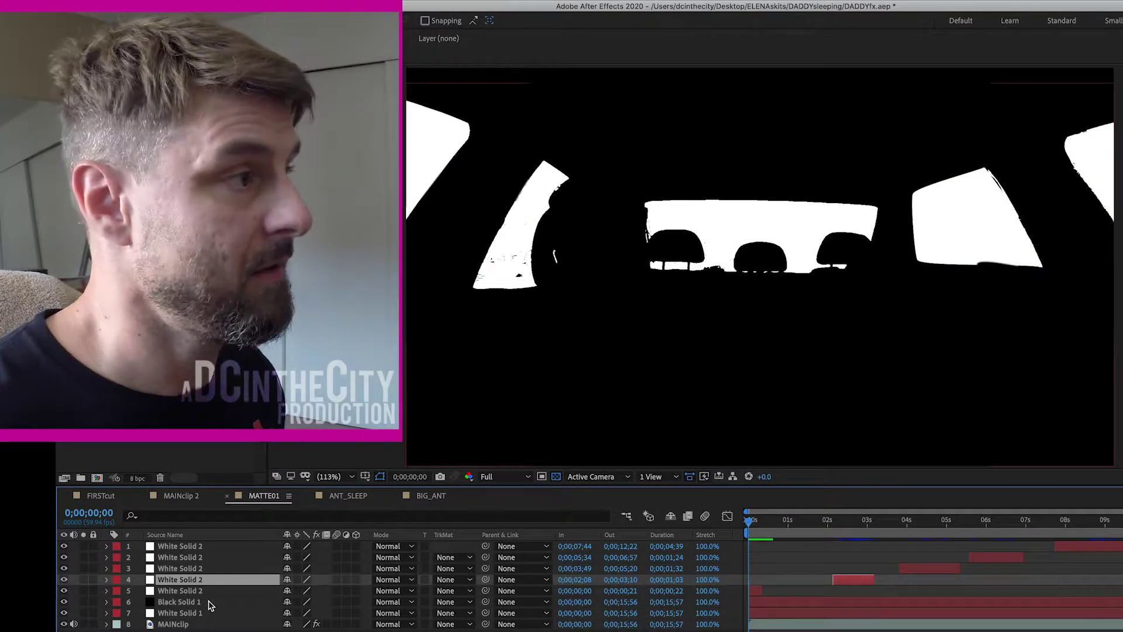
{"action": "left_click", "coordinate": [209, 602]}
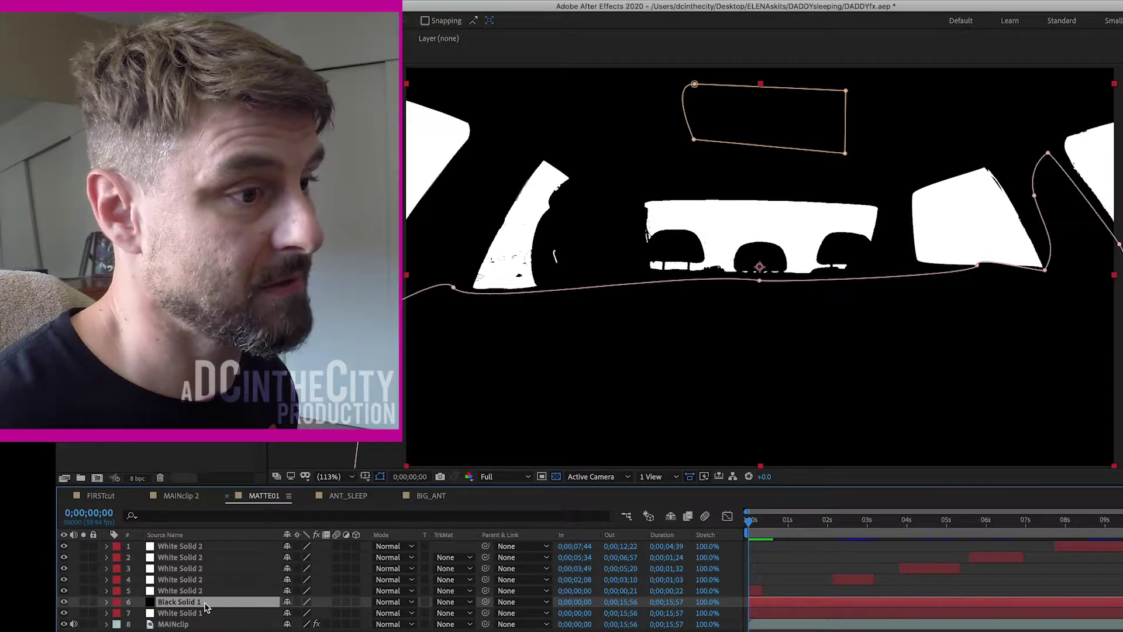
{"action": "key", "text": "F2"}
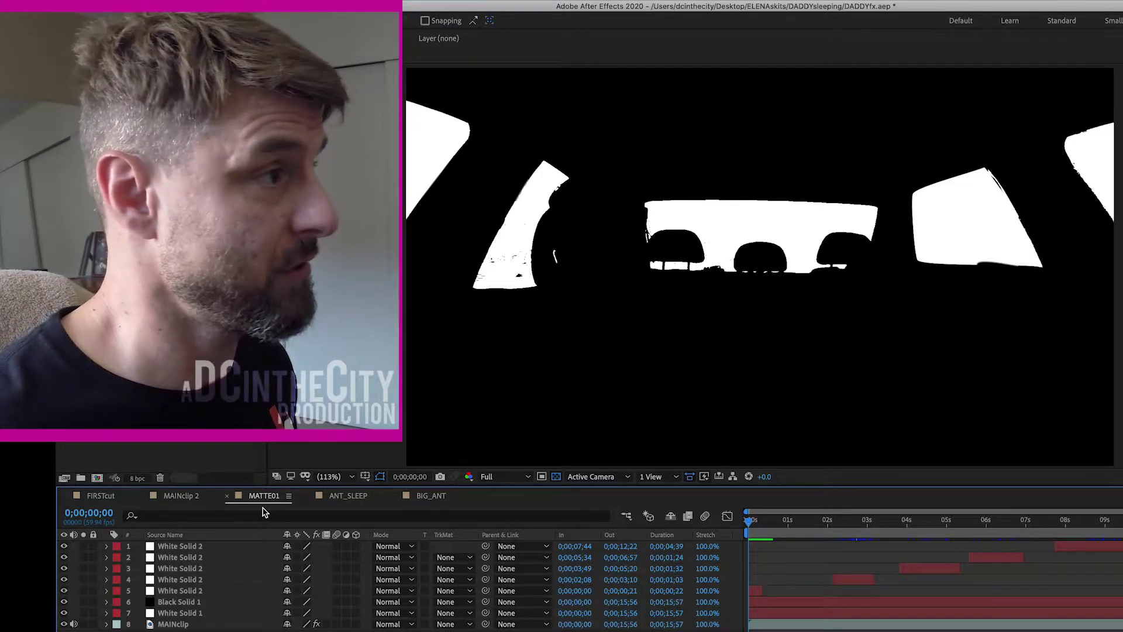
{"action": "left_click", "coordinate": [185, 496]}
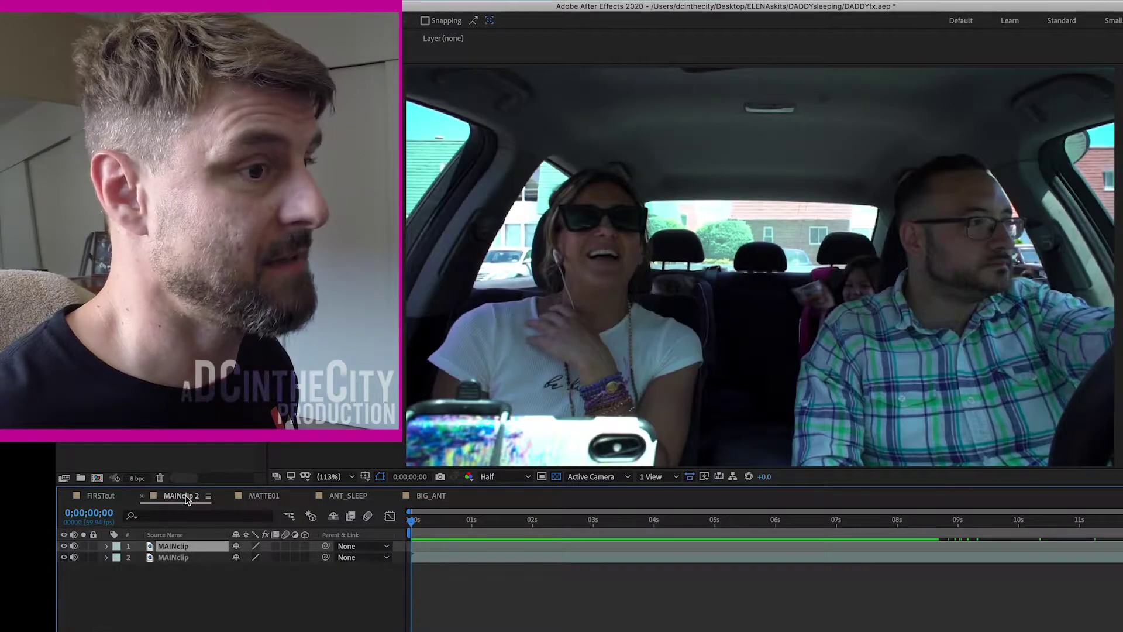
Turn on layer 6 in FIRSTcut so wooded driving footage fills the windows, and scrub to check
{"action": "left_click", "coordinate": [100, 496]}
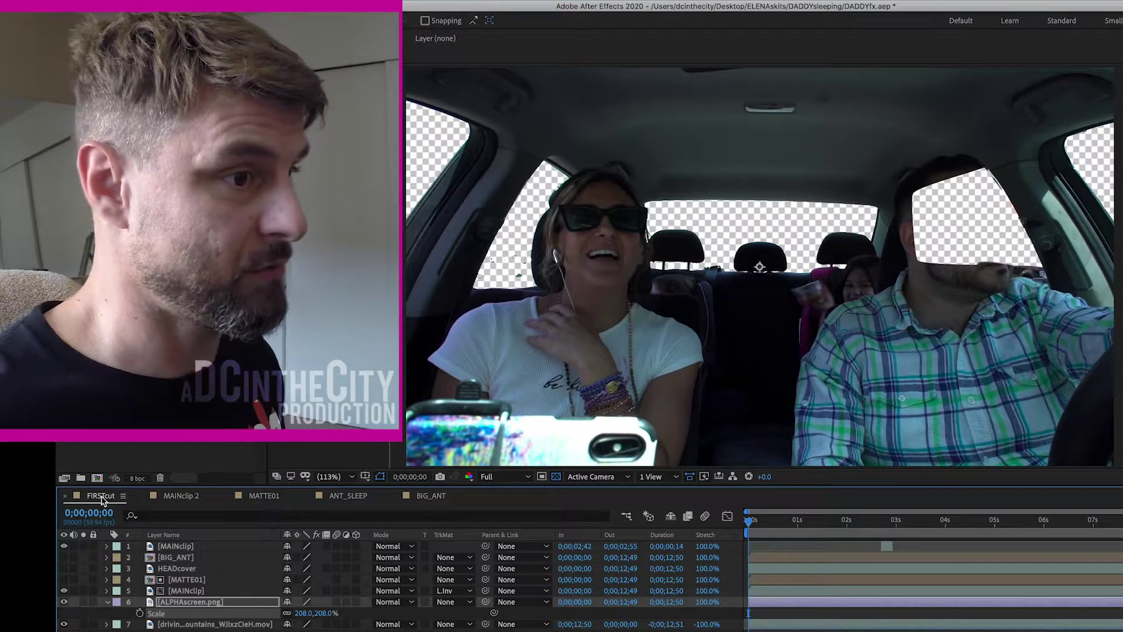
{"action": "left_click", "coordinate": [63, 602]}
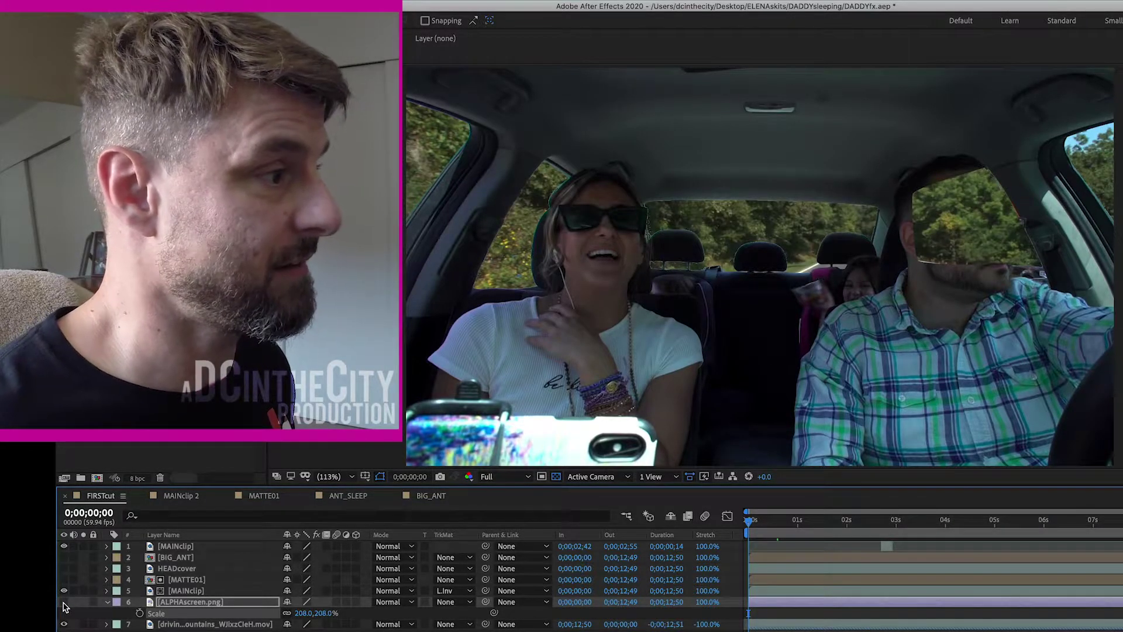
{"action": "mouse_move", "coordinate": [752, 521]}
{"action": "left_mouse_down"}
{"action": "mouse_move", "coordinate": [883, 522]}
{"action": "mouse_move", "coordinate": [729, 521]}
{"action": "left_mouse_up"}
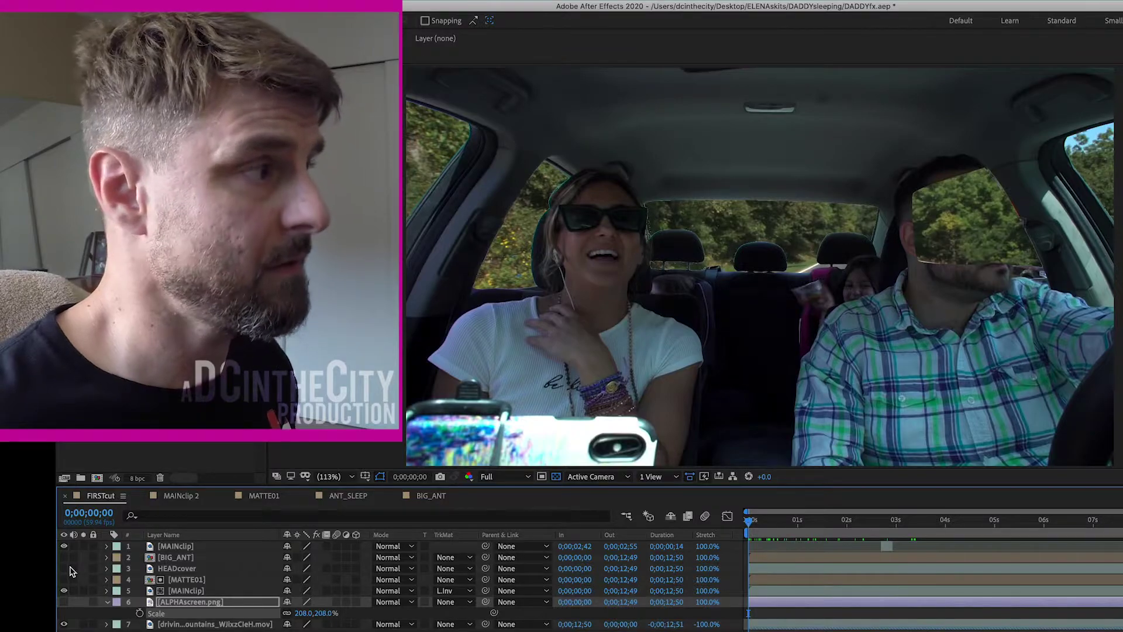
{"action": "left_click", "coordinate": [756, 522]}
{"action": "mouse_move", "coordinate": [760, 522]}
{"action": "left_mouse_down"}
{"action": "mouse_move", "coordinate": [892, 520]}
{"action": "mouse_move", "coordinate": [740, 517]}
{"action": "mouse_move", "coordinate": [948, 517]}
{"action": "mouse_move", "coordinate": [747, 519]}
{"action": "left_mouse_up"}
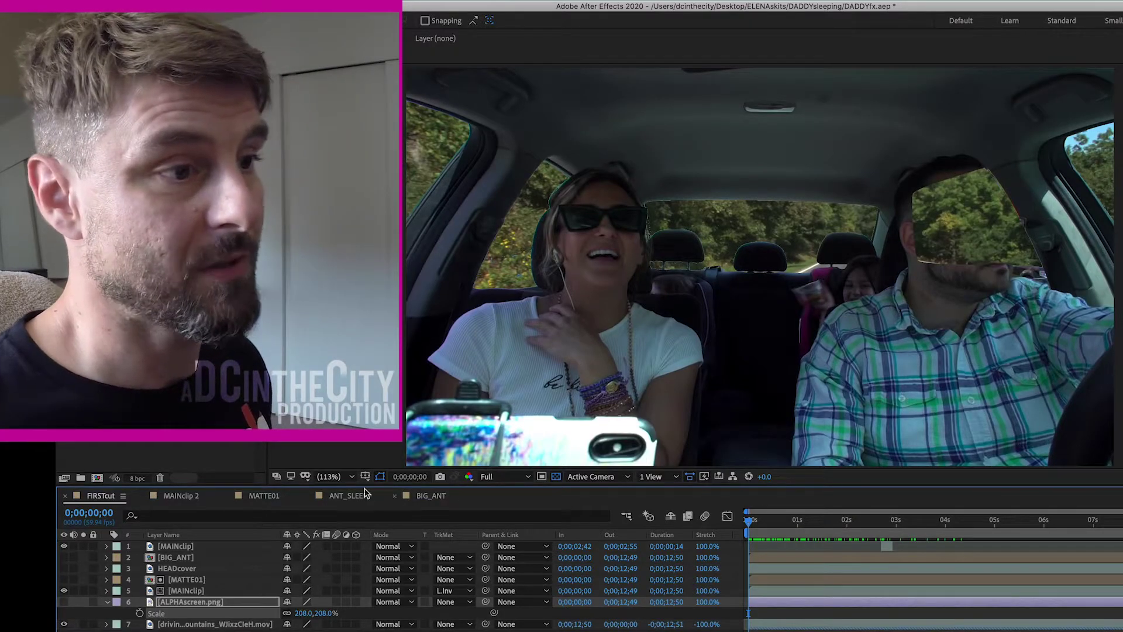
{"action": "left_click", "coordinate": [177, 497]}
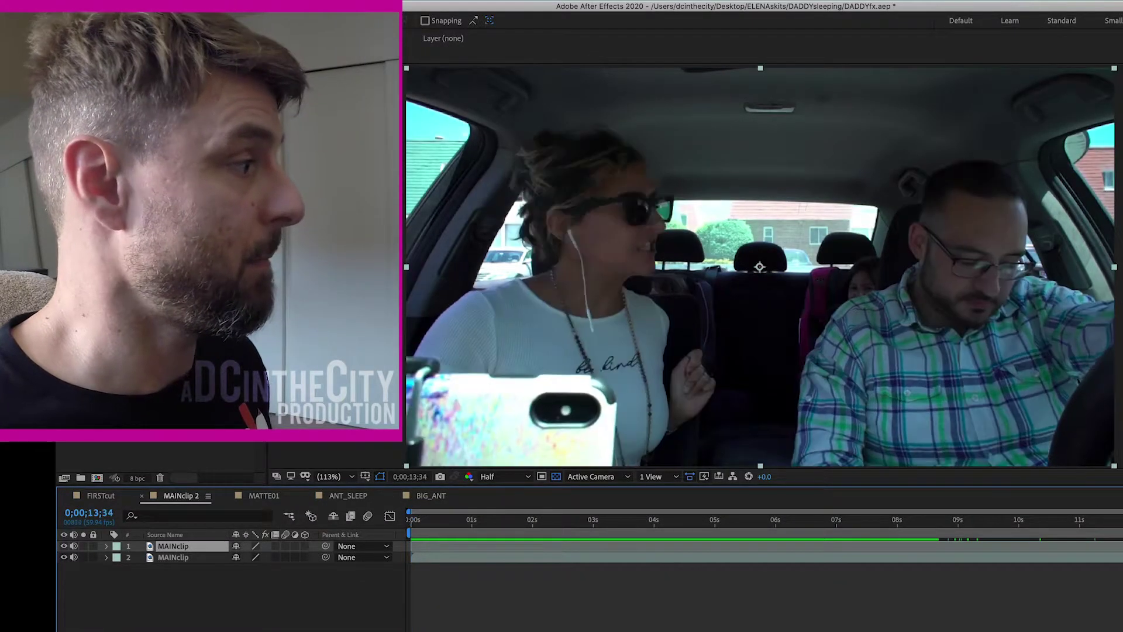
Stop playback and scrub through the keyed driver frames in ANT_SLEEP
{"action": "key", "text": "space"}
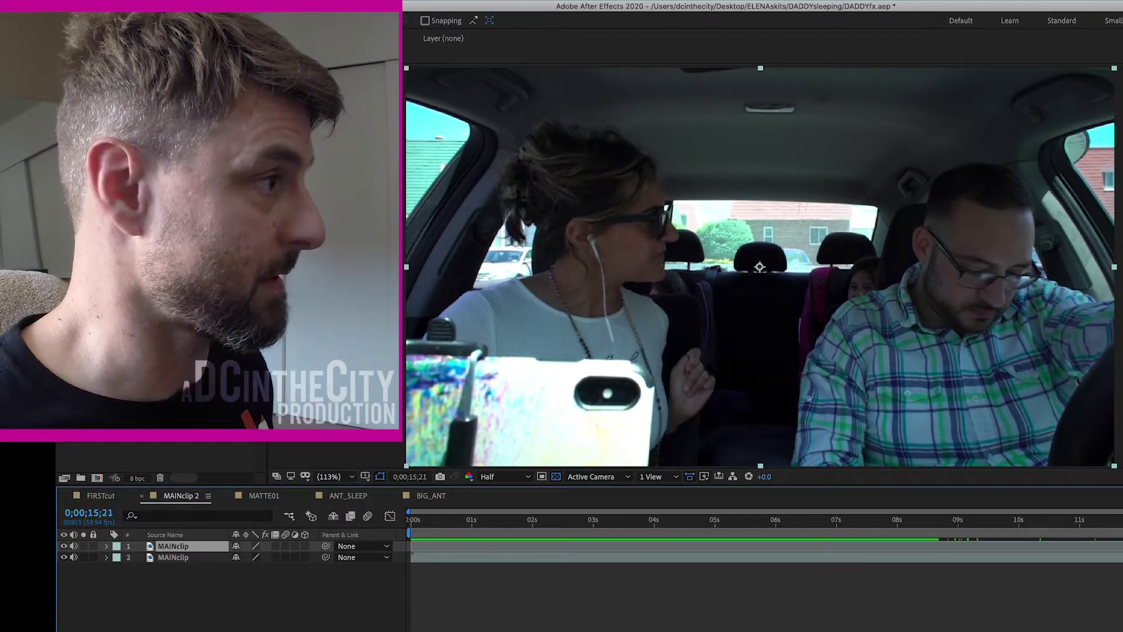
{"action": "left_click", "coordinate": [348, 495]}
{"action": "left_click_drag", "start_coordinate": [810, 521], "coordinate": [861, 533]}
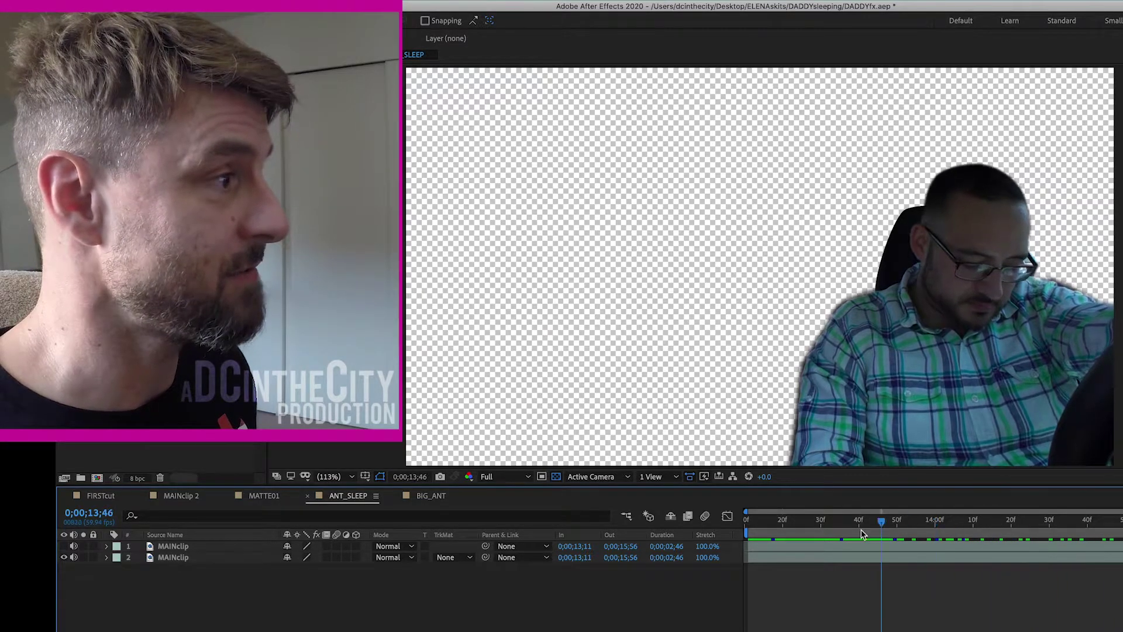
Scrub twice through the five chained ANT_SLEEP clips in BIG_ANT, returning to the start each time
{"action": "key", "text": "shift+period"}
{"action": "left_click_drag", "start_coordinate": [750, 522], "coordinate": [1122, 522]}
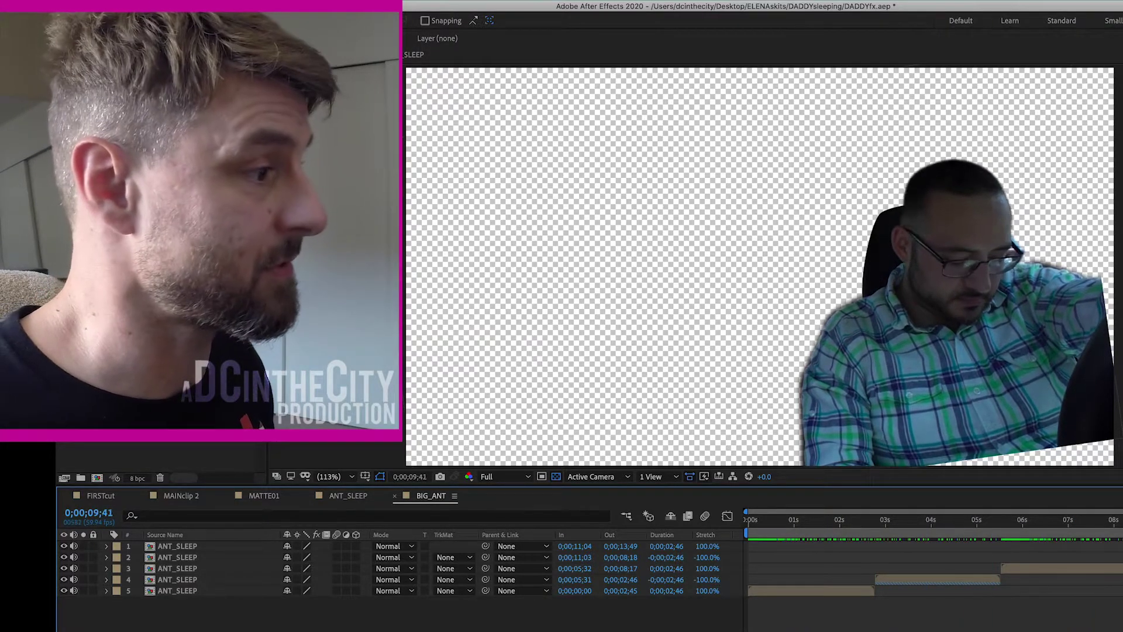
{"action": "key", "text": "Home"}
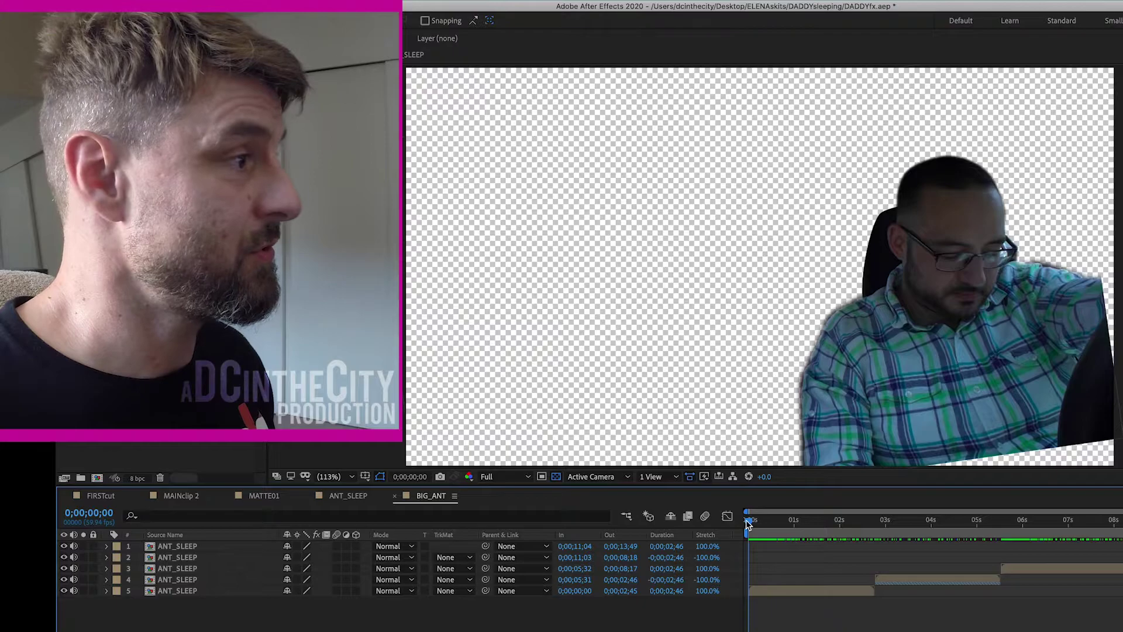
{"action": "left_click_drag", "start_coordinate": [749, 524], "coordinate": [1122, 521]}
{"action": "key", "text": "Home"}
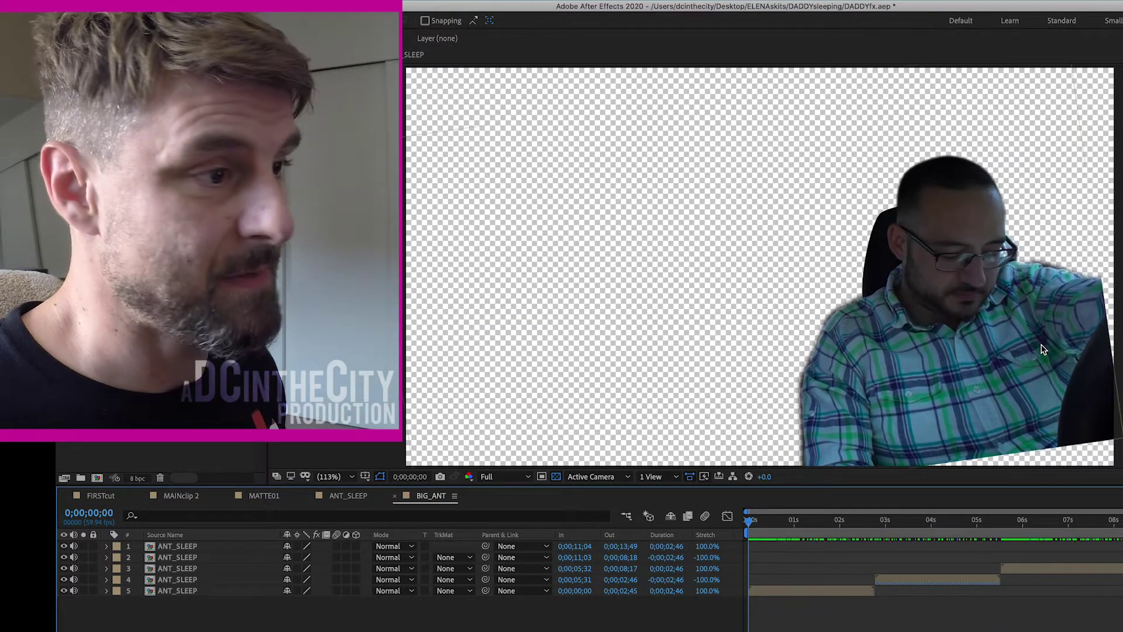
{"action": "left_click", "coordinate": [101, 495]}
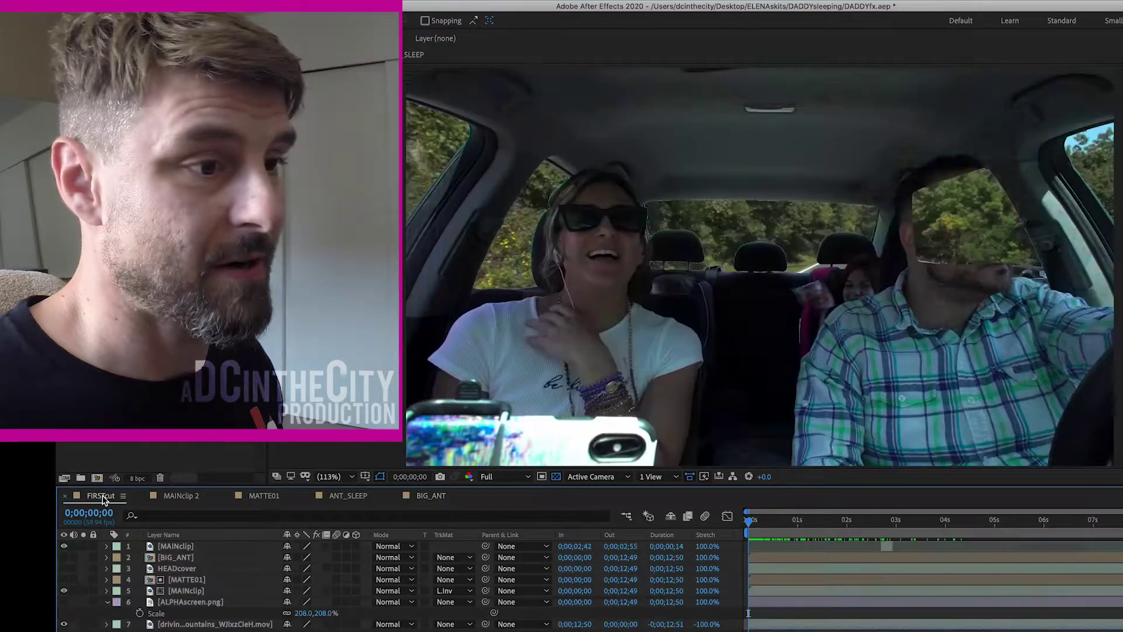
Switch BIG_ANT and HEADcover back on in FIRSTcut and scrub forward to preview the composite
{"action": "left_click", "coordinate": [64, 558]}
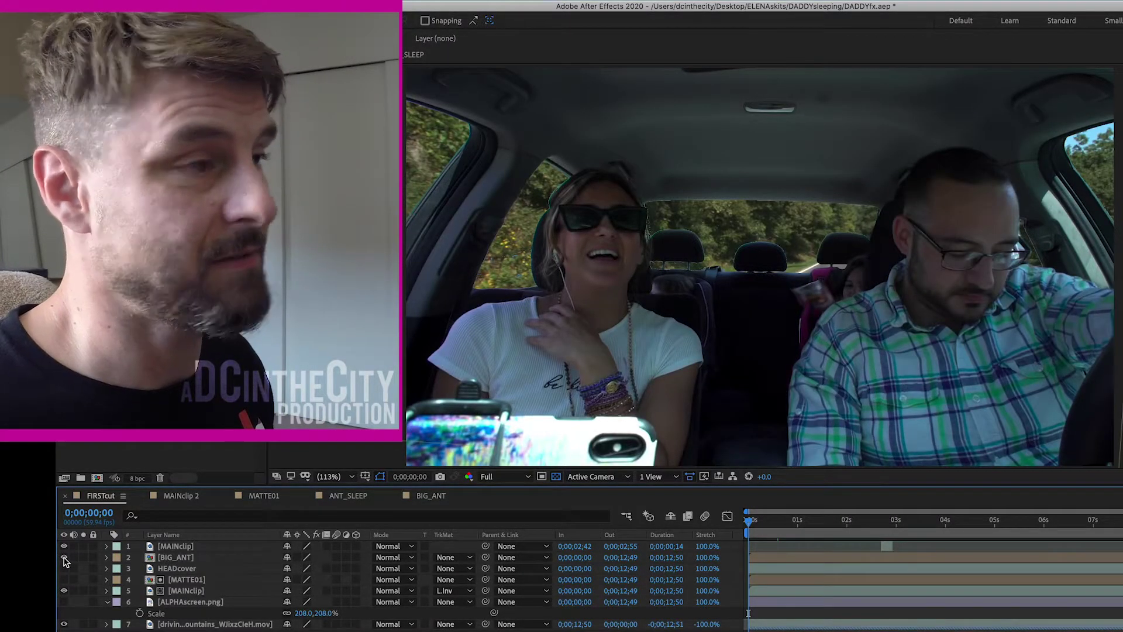
{"action": "left_click", "coordinate": [64, 569]}
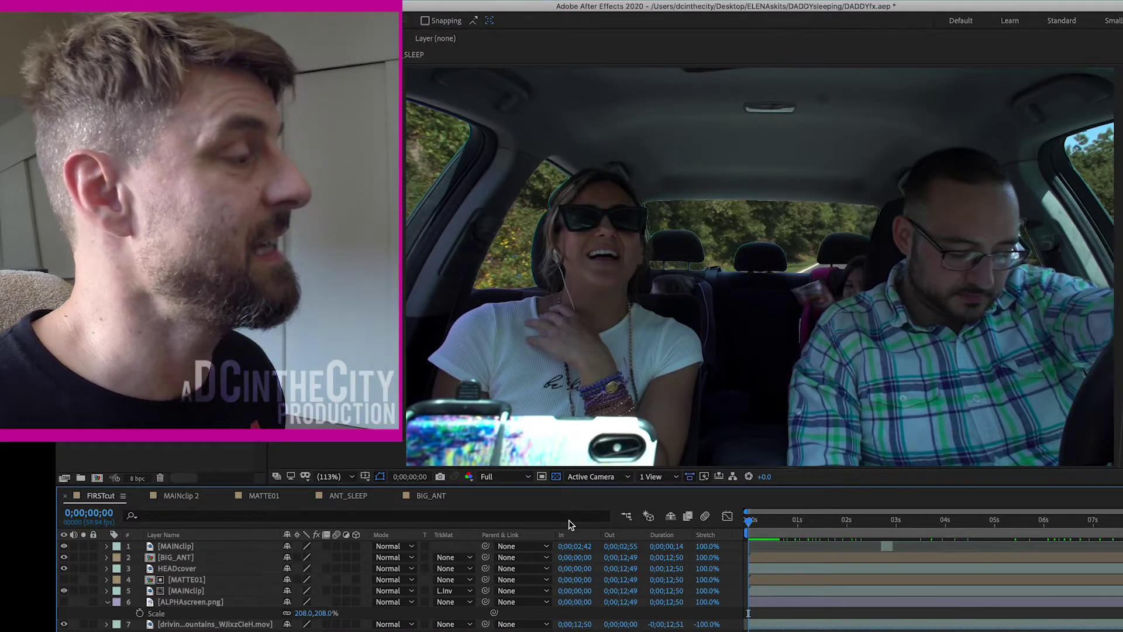
{"action": "left_click_drag", "start_coordinate": [751, 527], "coordinate": [825, 521]}
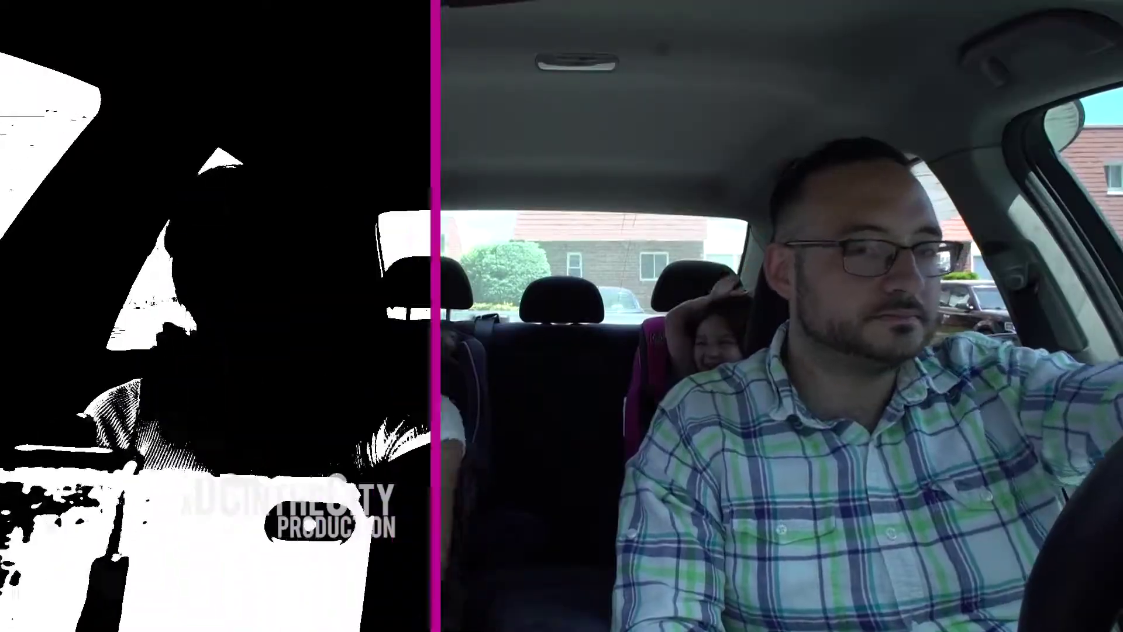